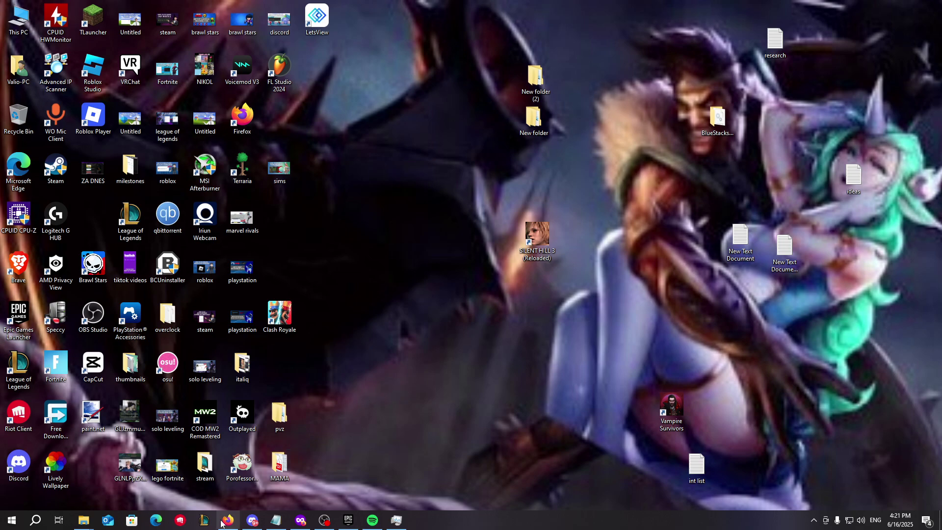
# Open Firefox from the taskbar to a new tab.
pyautogui.click(217, 460)
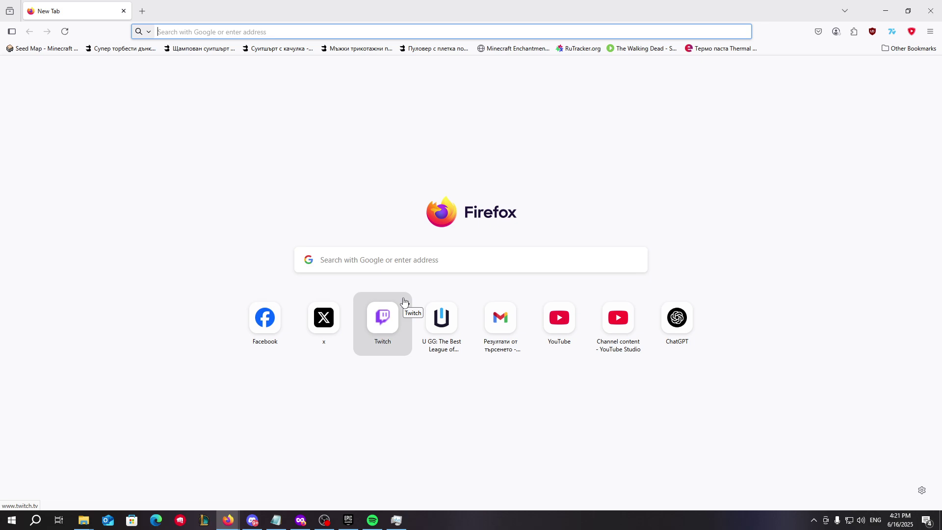
# Search 'google play pc' and open the Google Play Games beta page.
pyautogui.write('google [;a')
pyautogui.press('BackSpace')
pyautogui.press('BackSpace')
pyautogui.press('BackSpace')
pyautogui.write('play')
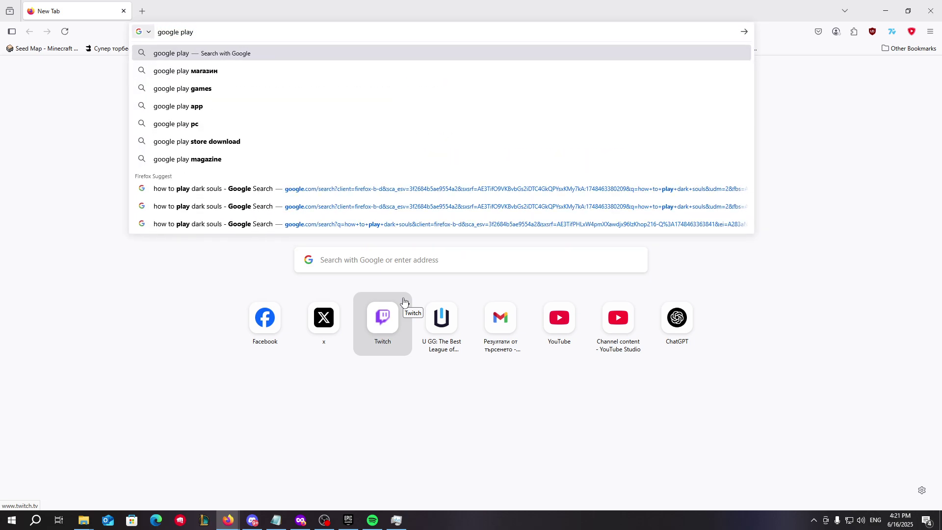
pyautogui.press('Down')
pyautogui.press('Down')
pyautogui.press('Down')
pyautogui.press('Down')
pyautogui.press('Return')
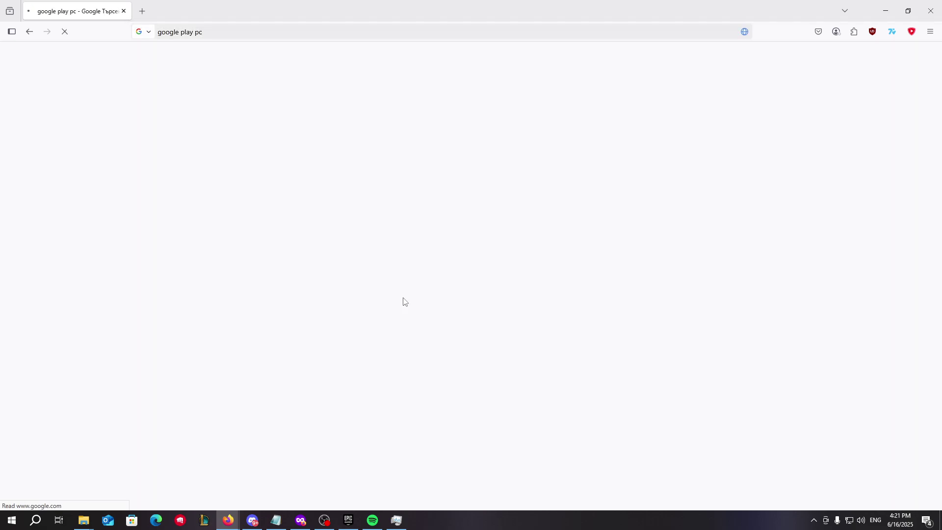
pyautogui.click(237, 150)
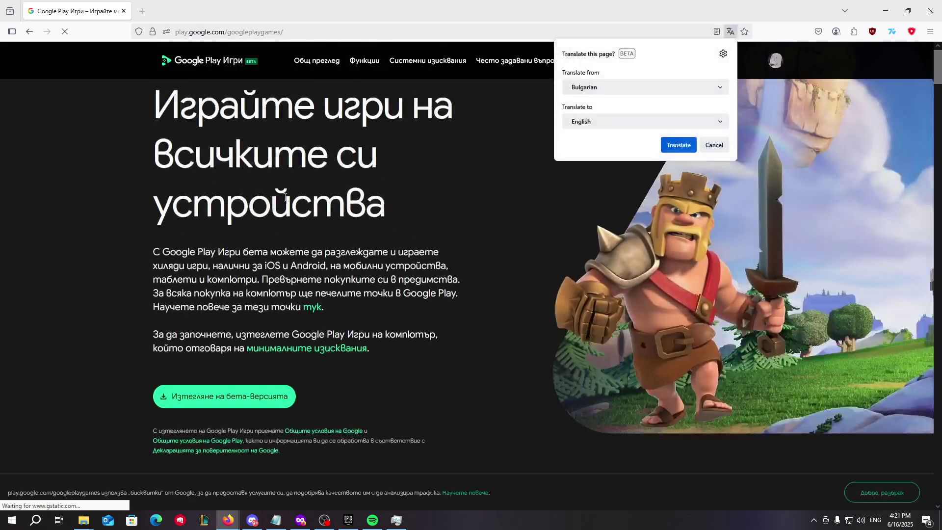
# Dismiss the translate prompt, download Install-GooglePlayGames-Beta.exe and run it.
pyautogui.click(714, 147)
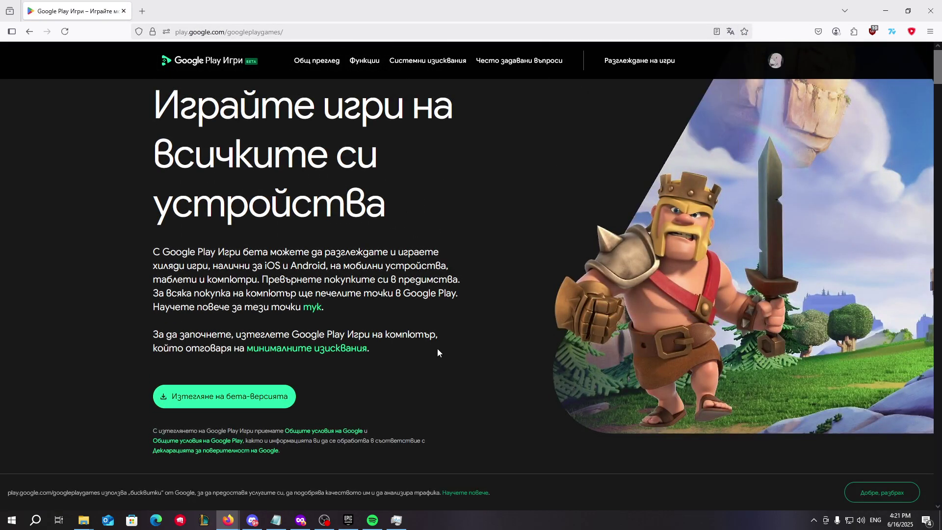
pyautogui.click(235, 398)
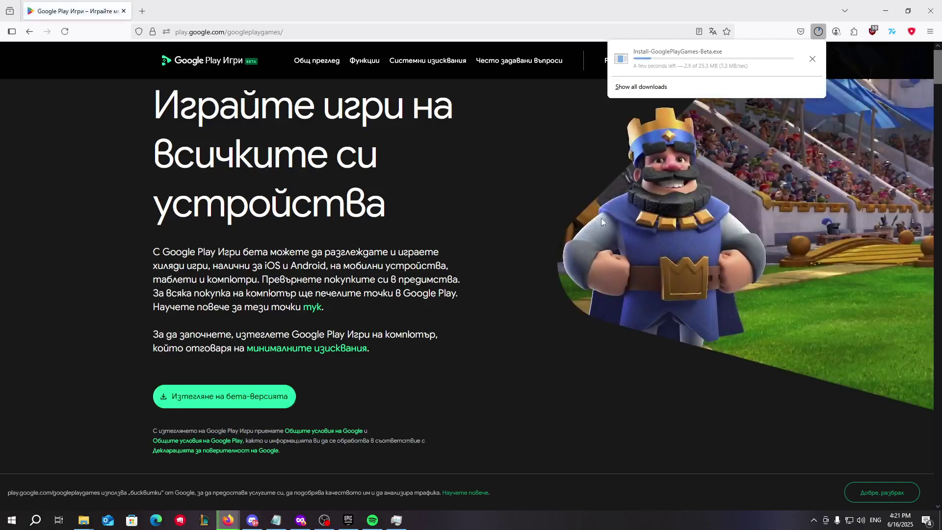
pyautogui.click(716, 61)
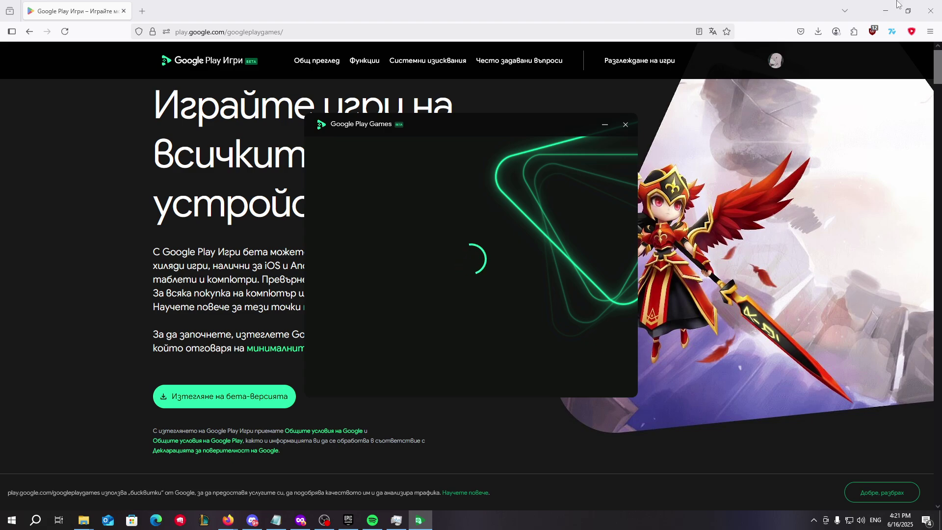
# Install Google Play Games beta and launch it from its new desktop shortcut.
pyautogui.click(886, 11)
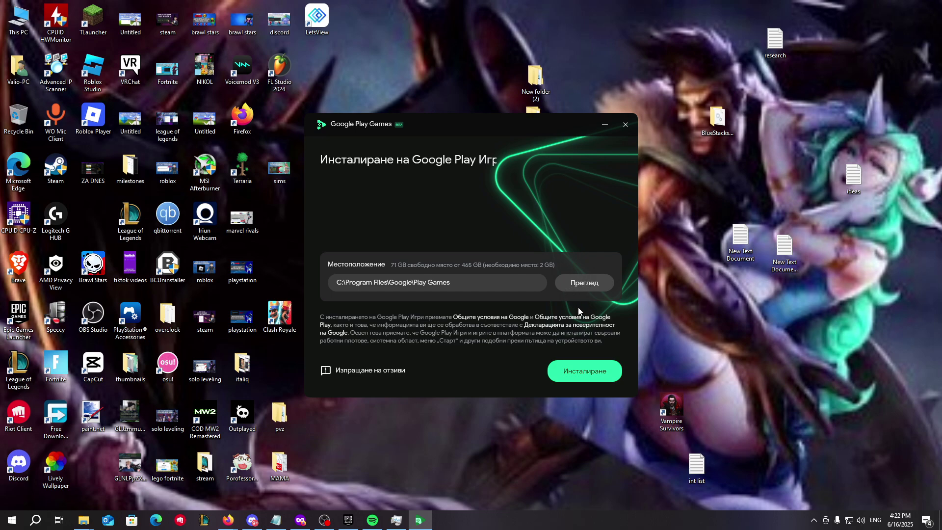
pyautogui.click(583, 371)
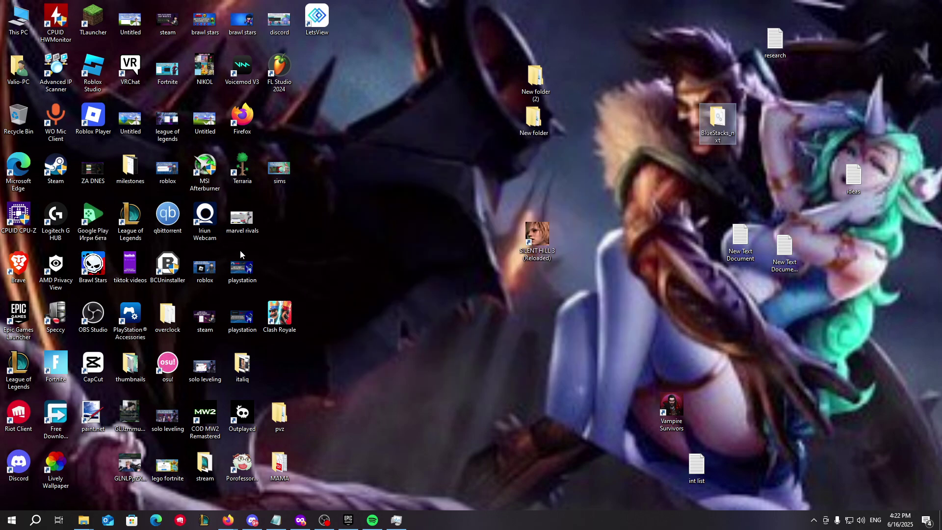
pyautogui.click(92, 213)
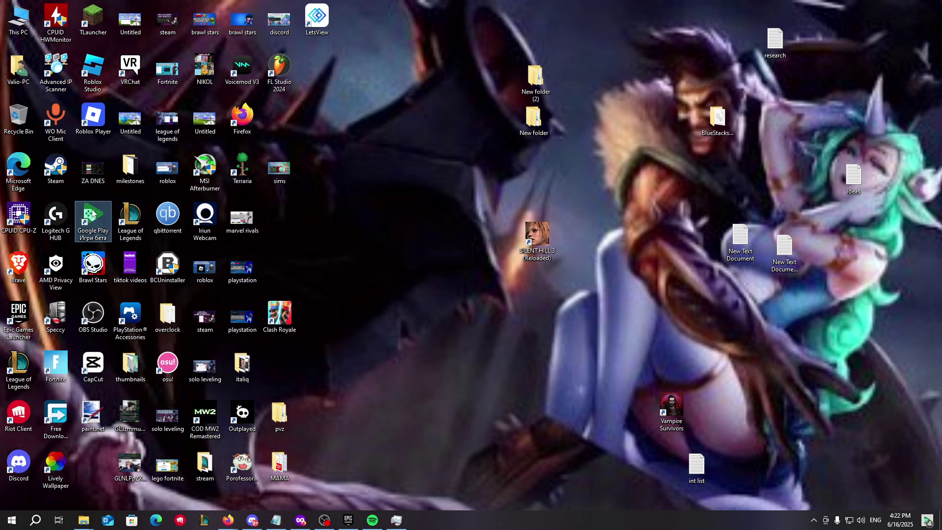
pyautogui.doubleClick(93, 213)
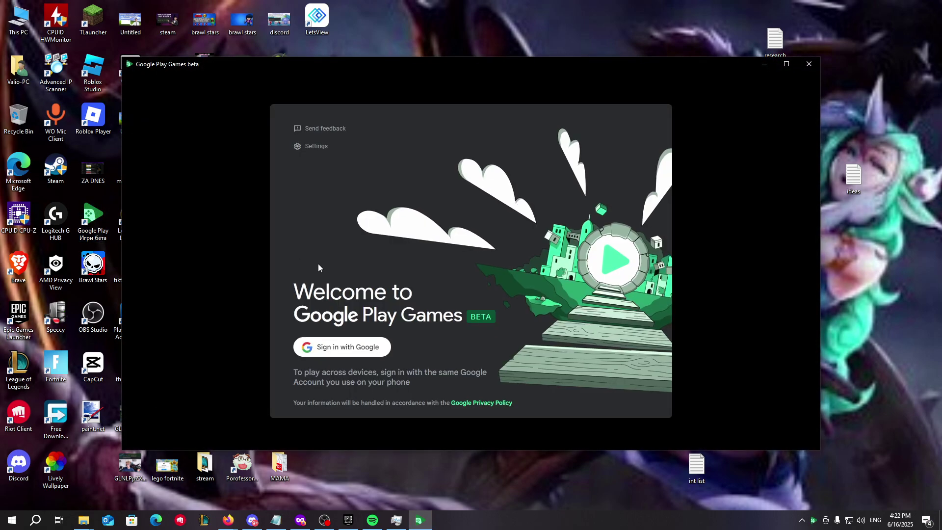
# Sign in with Google, choosing the account in Firefox and confirming with Вход.
pyautogui.click(346, 347)
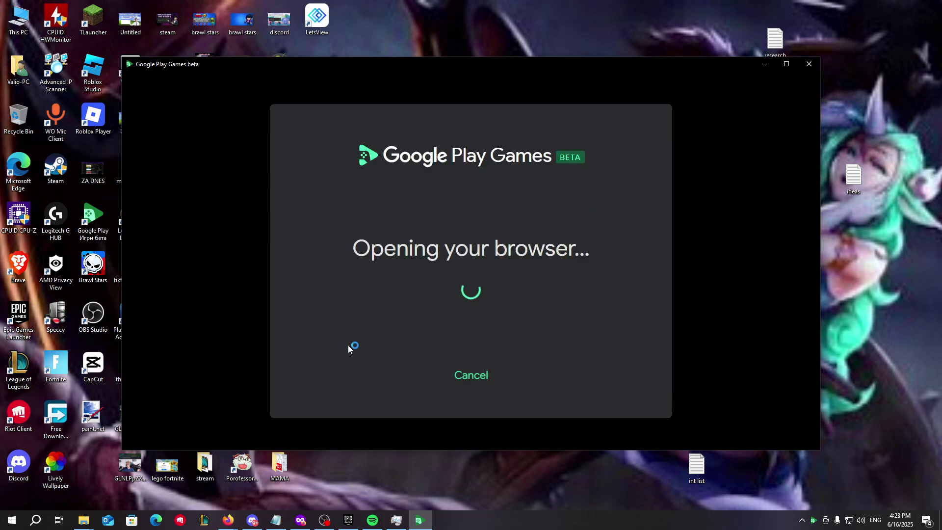
pyautogui.click(611, 172)
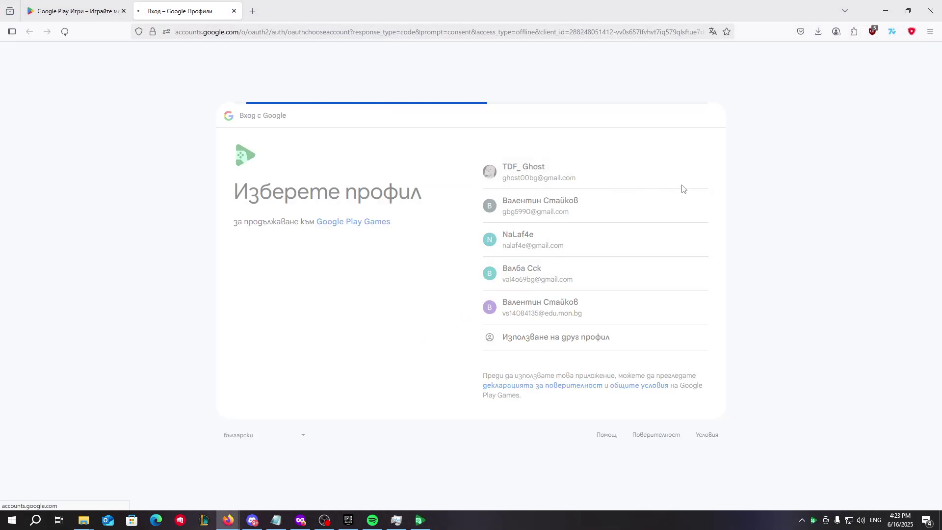
pyautogui.click(659, 358)
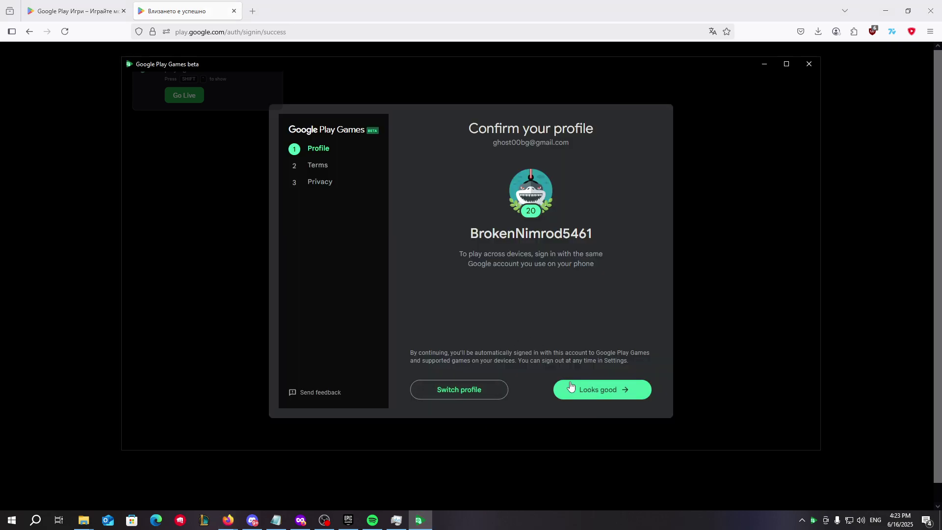
# Confirm the profile with Looks good, Accept the terms, and Finish setup.
pyautogui.click(886, 10)
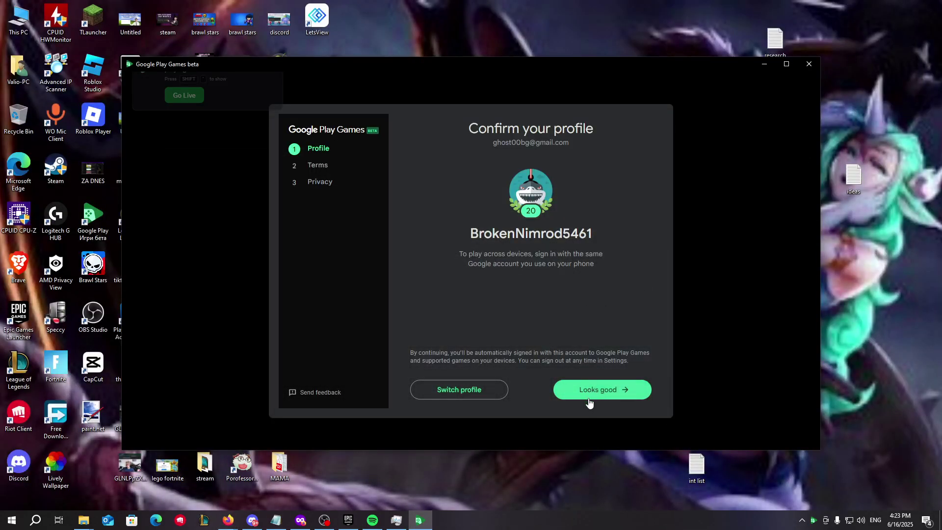
pyautogui.click(591, 392)
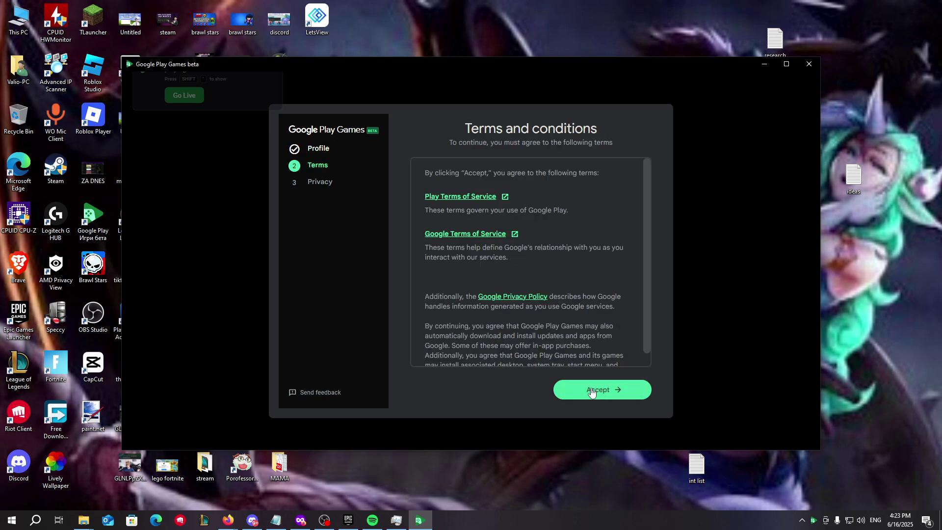
pyautogui.click(597, 391)
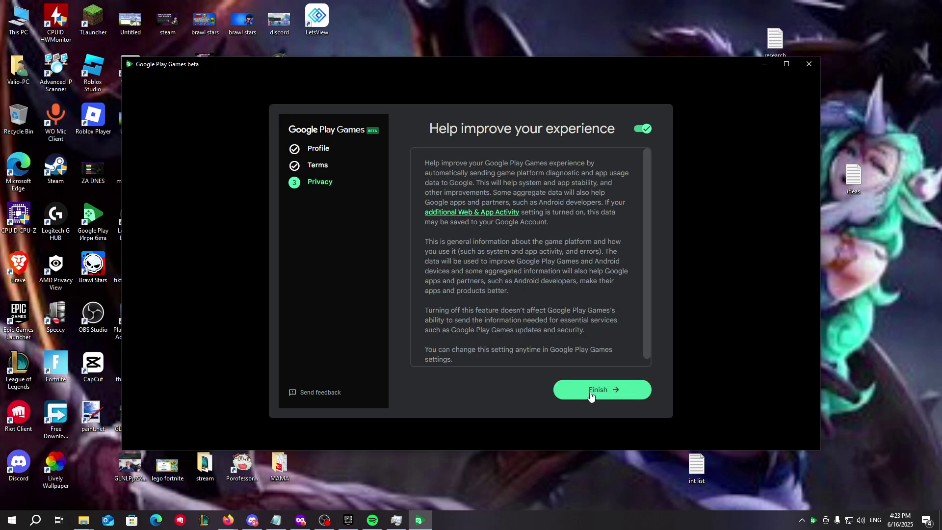
pyautogui.click(590, 392)
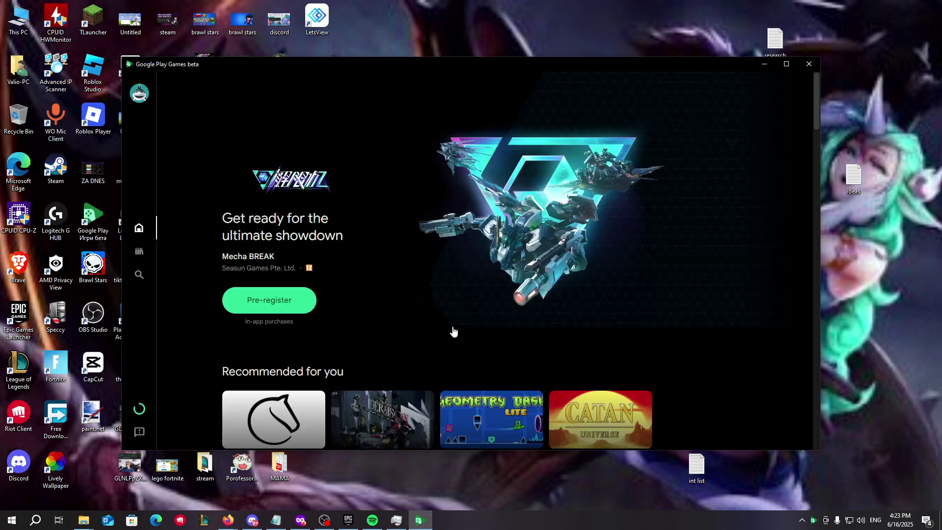
# Search the Play Games catalogue for 'cookie'.
pyautogui.scroll(-3, 370, 285)
pyautogui.scroll(3, 496, 280)
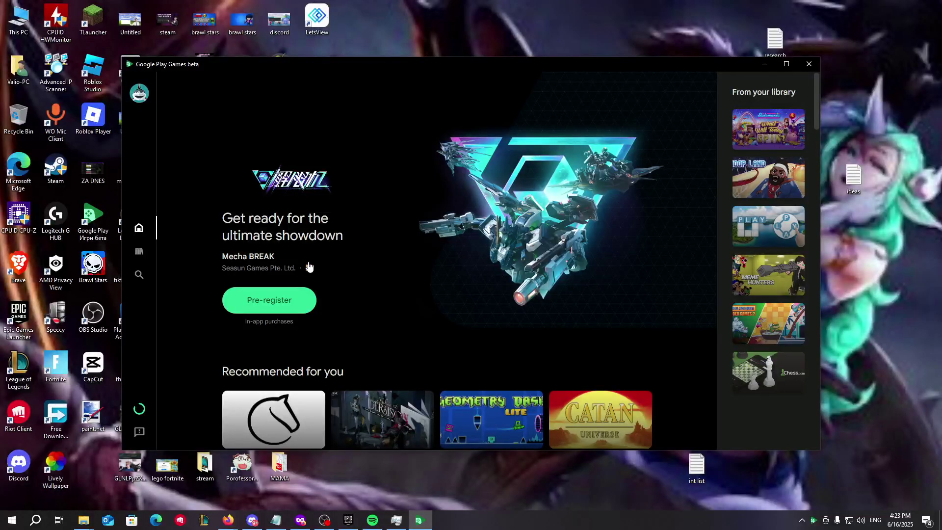
pyautogui.click(138, 275)
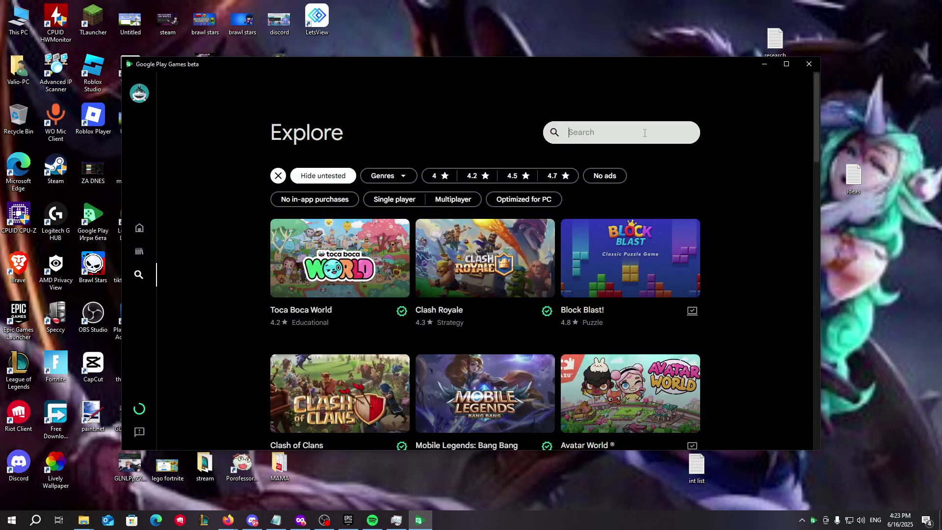
pyautogui.write('cookie')
pyautogui.press('Return')
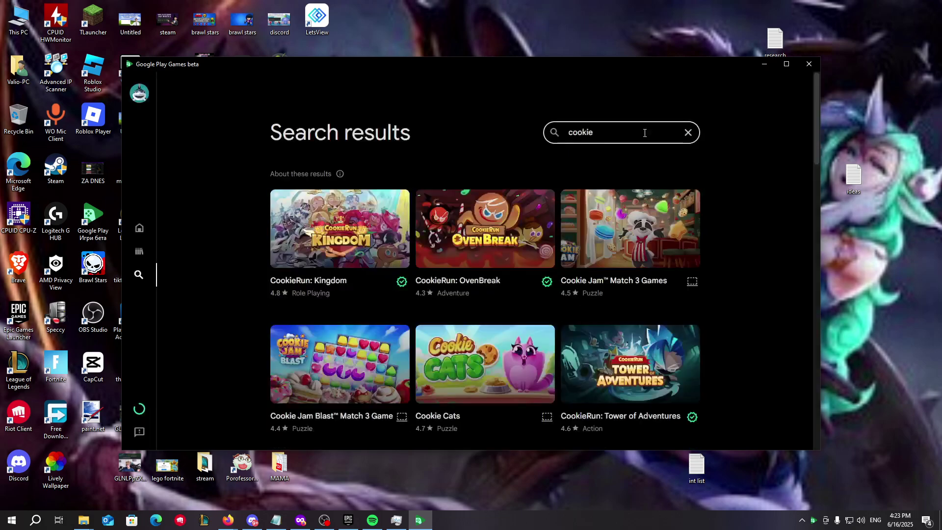
# Install CookieRun: Kingdom with a desktop shortcut, wait for the download, then Play.
pyautogui.click(343, 214)
pyautogui.click(269, 333)
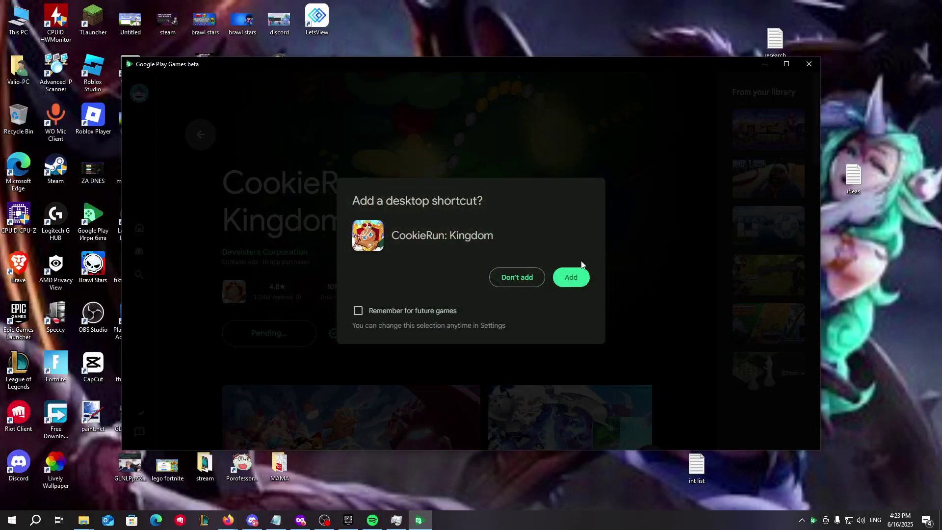
pyautogui.click(570, 276)
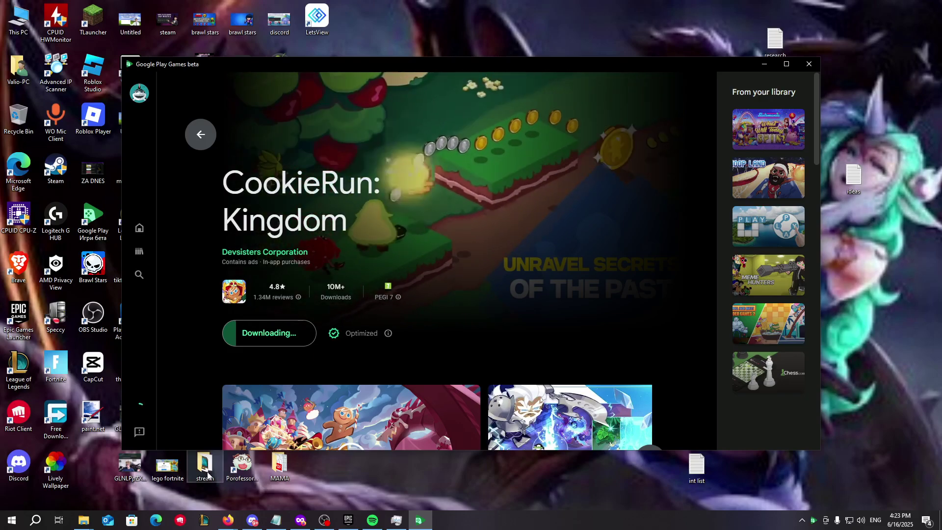
pyautogui.click(141, 407)
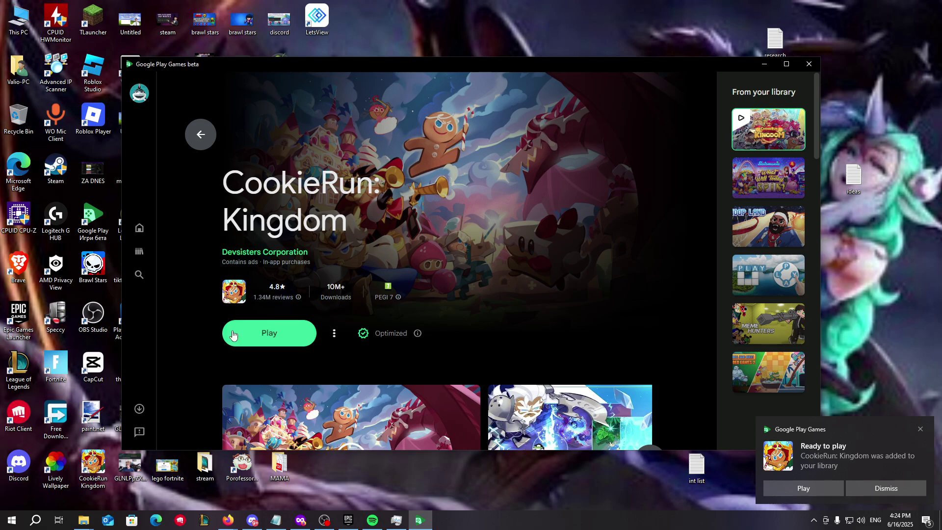
pyautogui.click(250, 344)
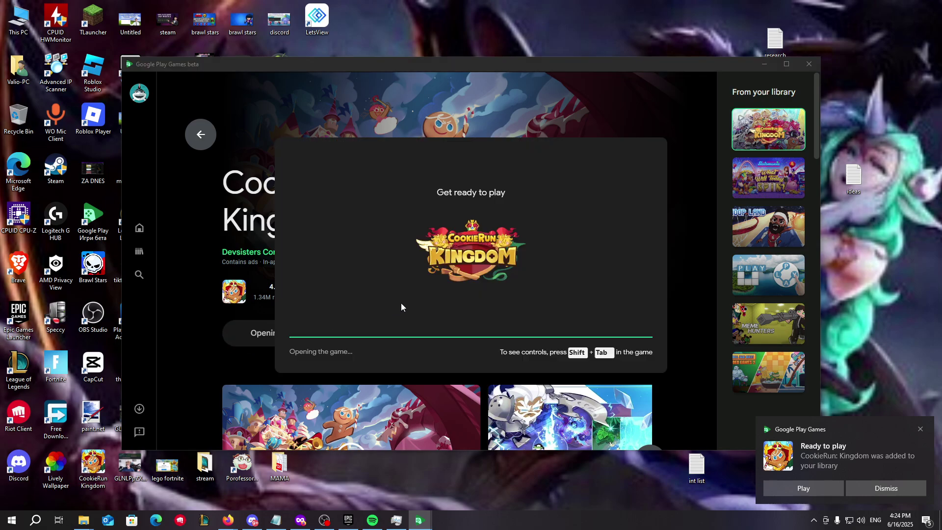